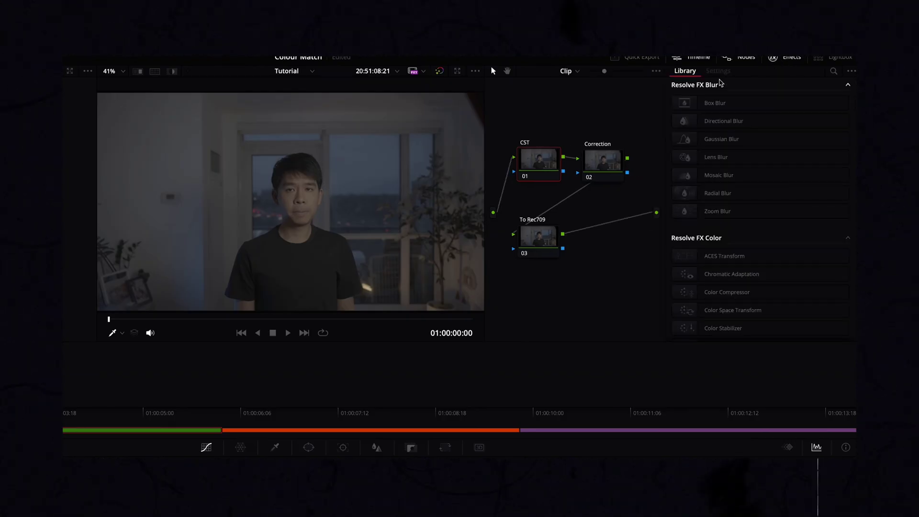
Filter the Effects Library by 'col' and drop Color Space Transform onto the CST node.
click(834, 72)
text(color)
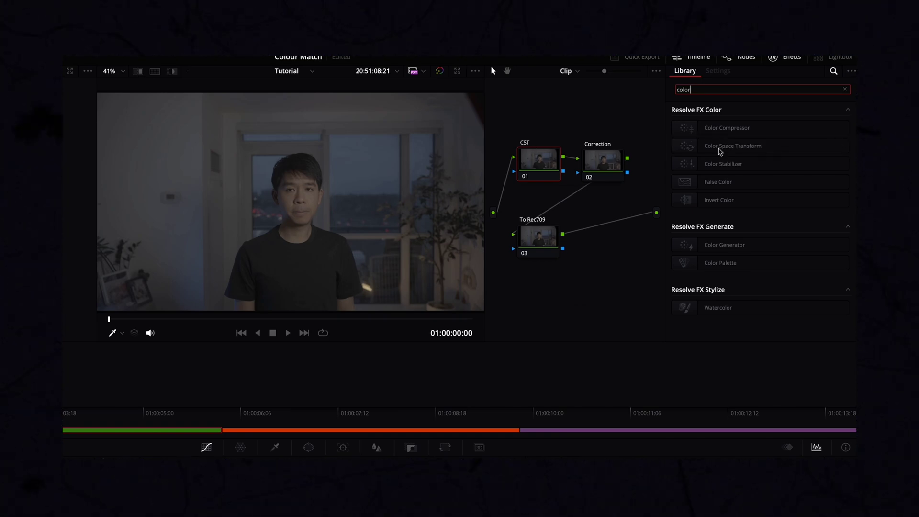
drag(753, 150, 547, 164)
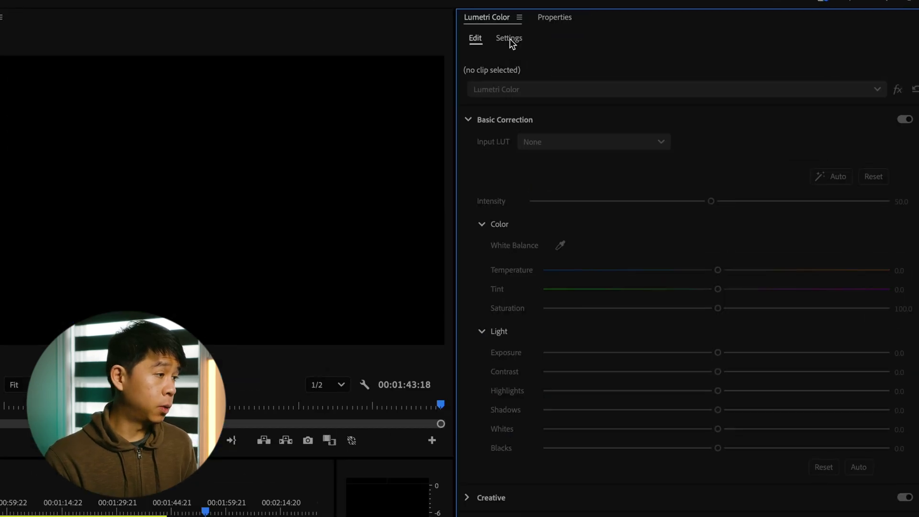
In Lumetri Color Settings, expand Preferences and browse its Display Color and Transmit Device Playback groups.
click(645, 33)
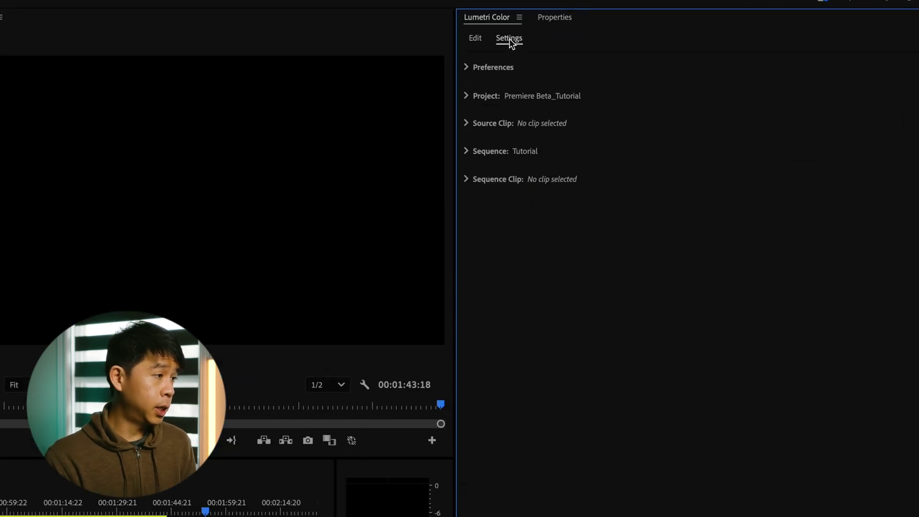
click(467, 67)
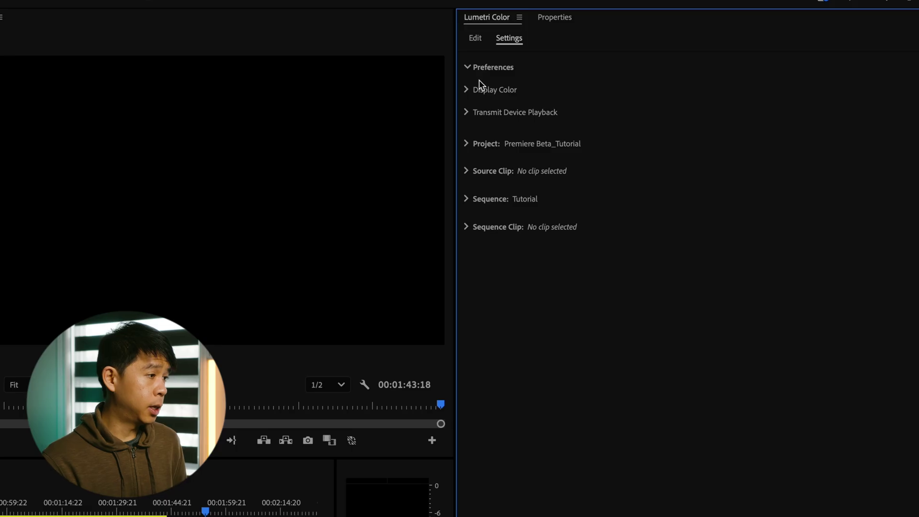
click(467, 90)
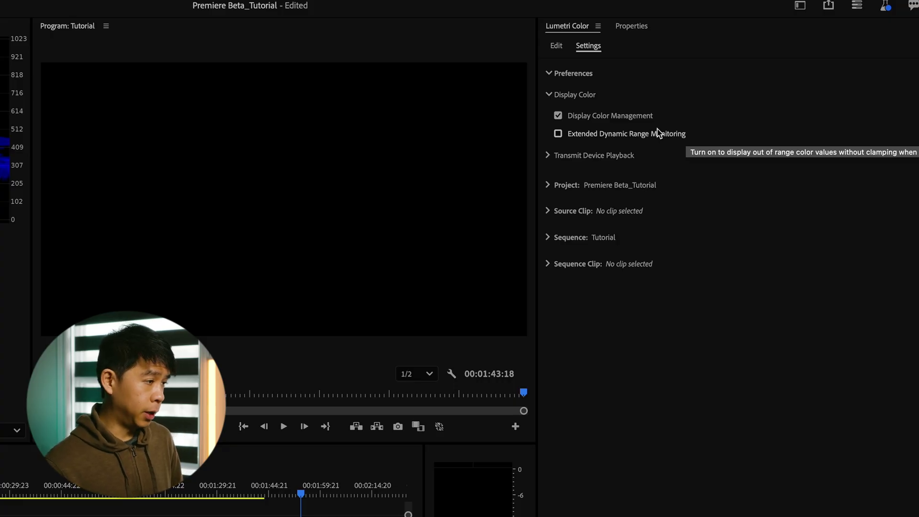
click(597, 157)
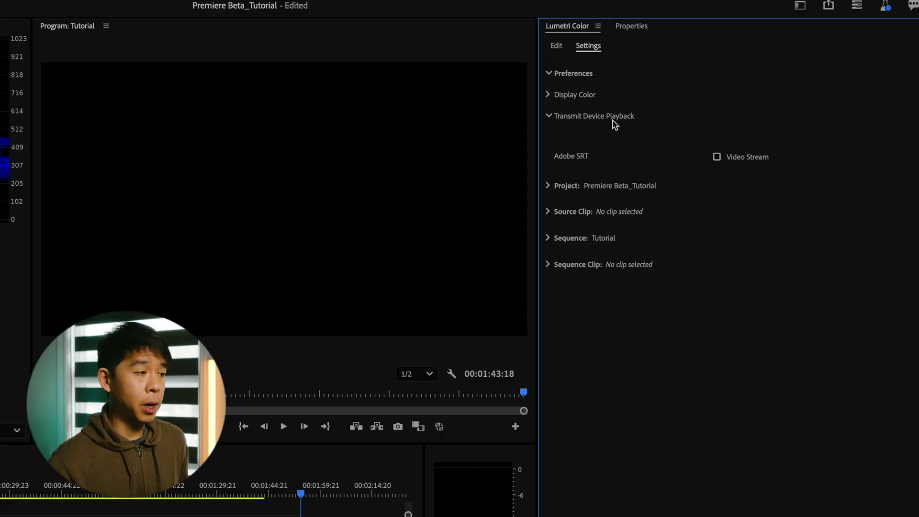
click(549, 118)
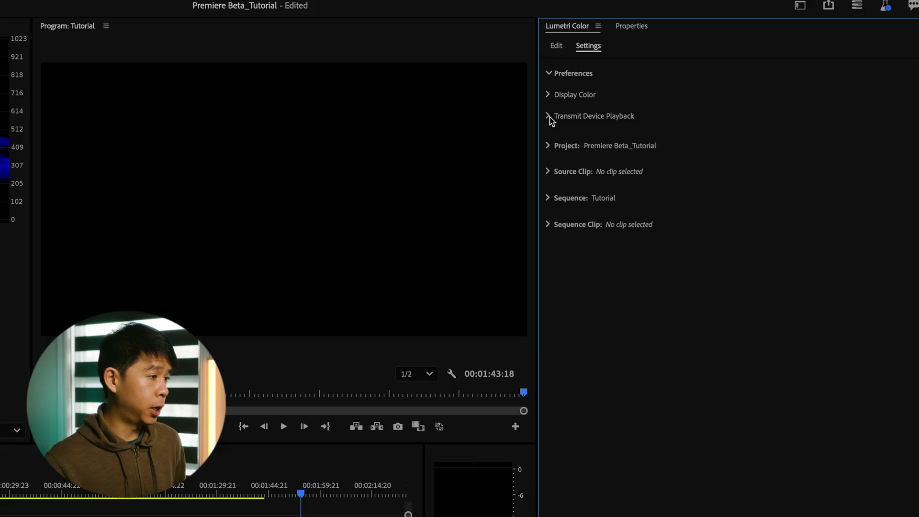
Expand Project settings and review HDR Graphics White 203, Tetrahedral LUT interpolation and Viewer Gamma choices.
click(549, 147)
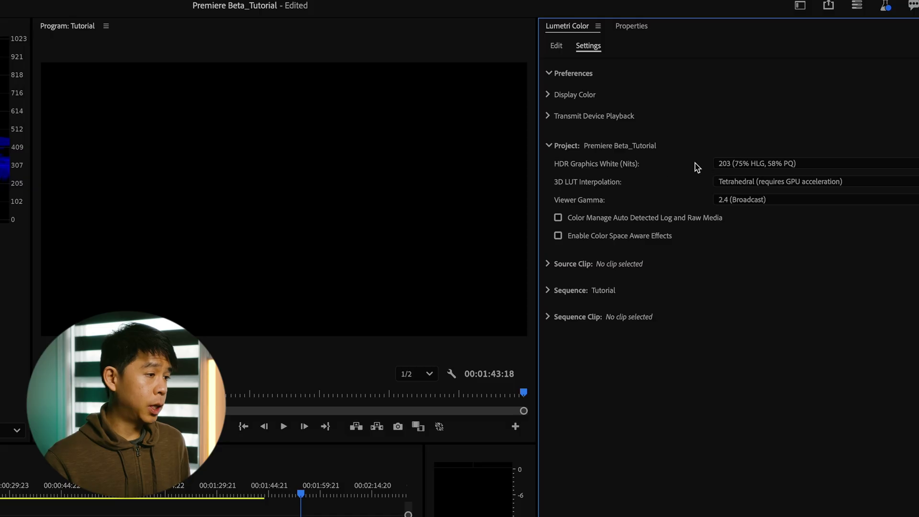
click(722, 163)
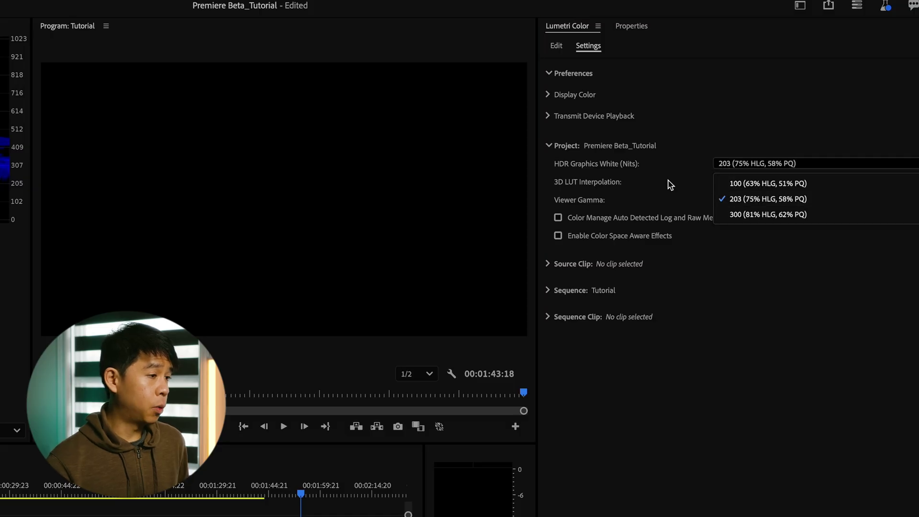
click(653, 178)
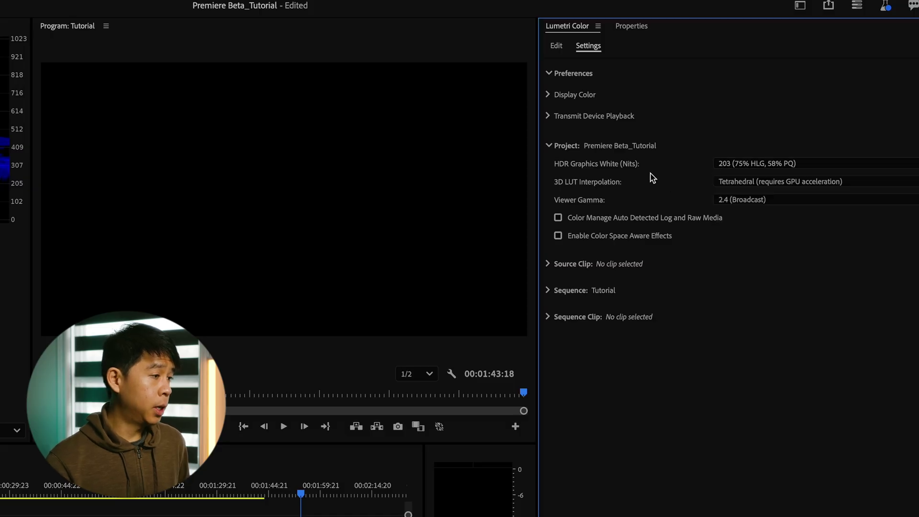
click(775, 184)
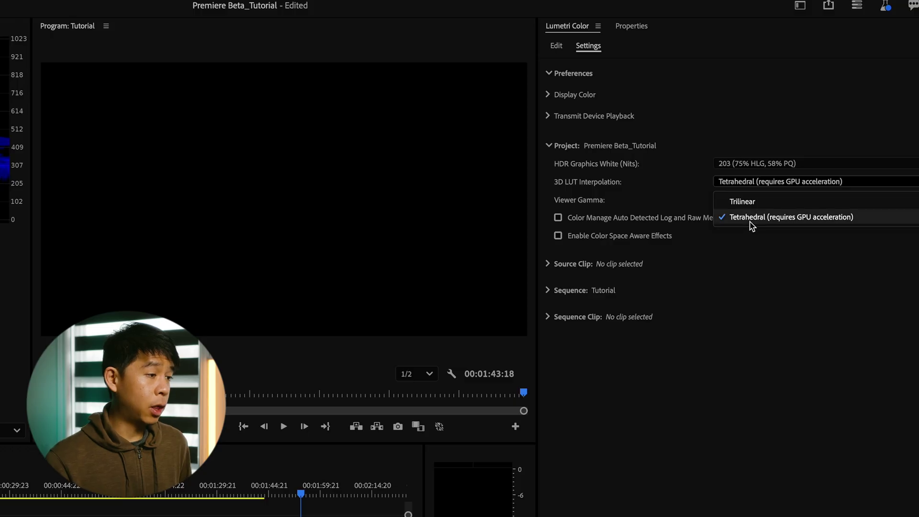
click(651, 194)
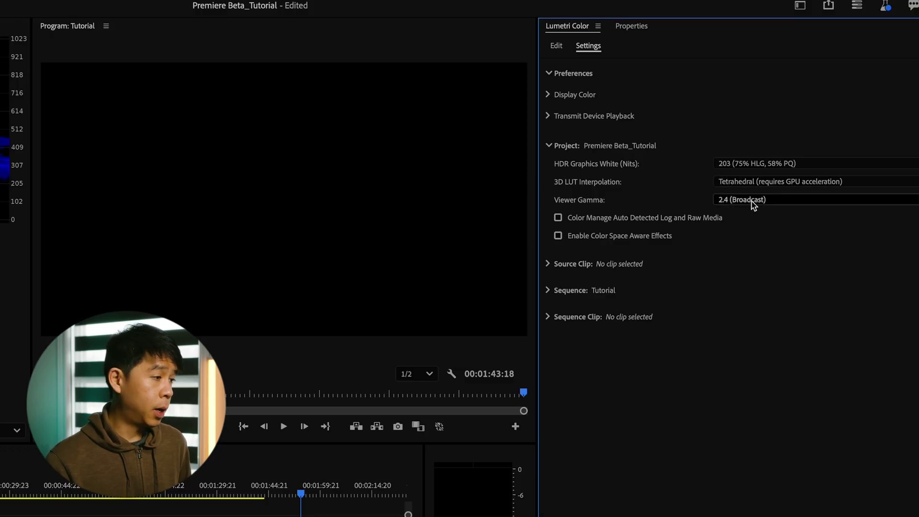
click(753, 204)
click(669, 196)
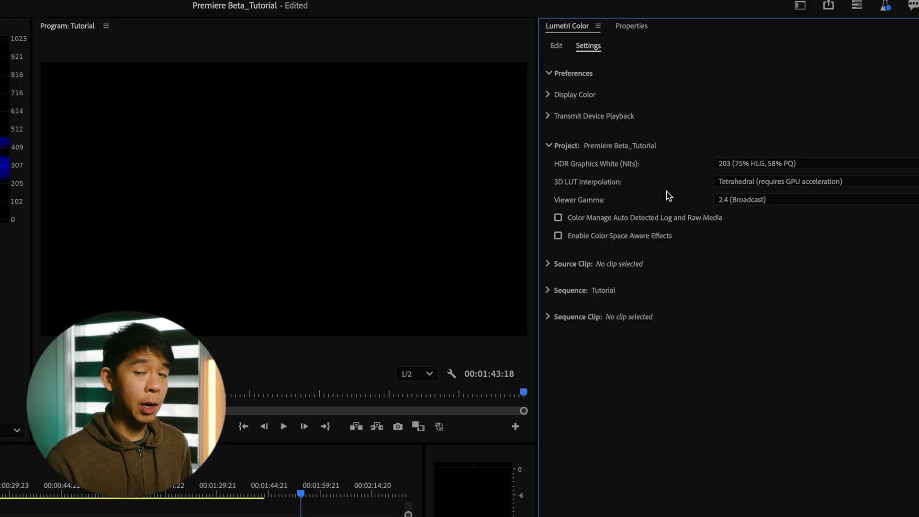
click(729, 204)
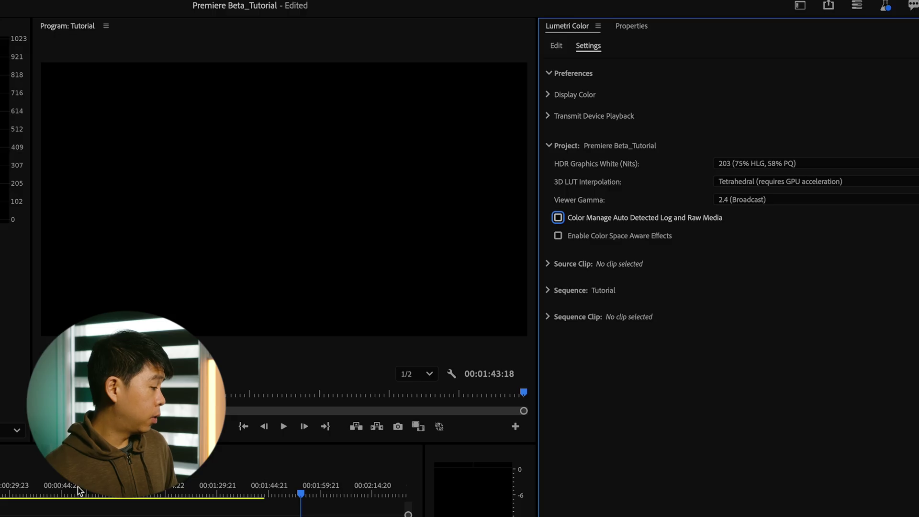
Select the sunset clip, enable auto-detected log color management, scrub to compare, then disable it.
click(144, 507)
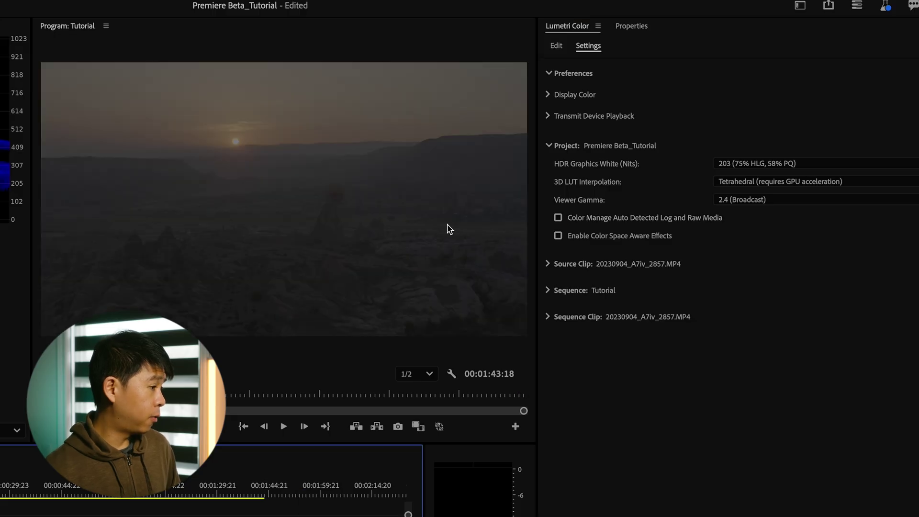
click(597, 220)
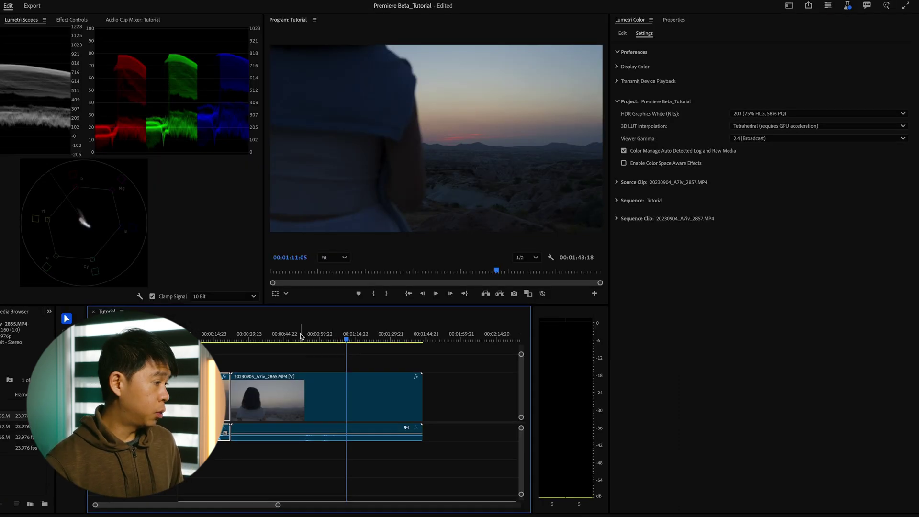
drag(172, 487, 214, 489)
drag(388, 337, 332, 333)
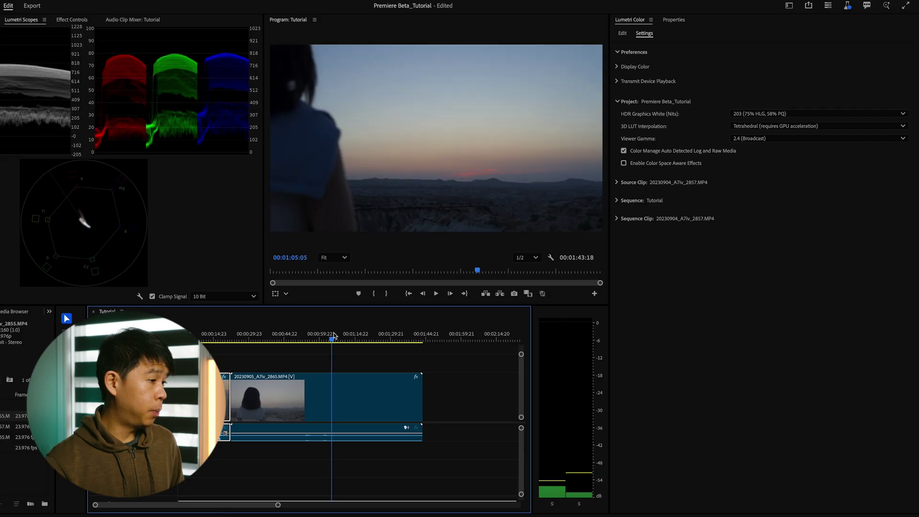
click(683, 151)
Move the playhead to 00:01:19:19, collapse Project, and inspect the Source Clip input LUTs.
drag(335, 335, 371, 332)
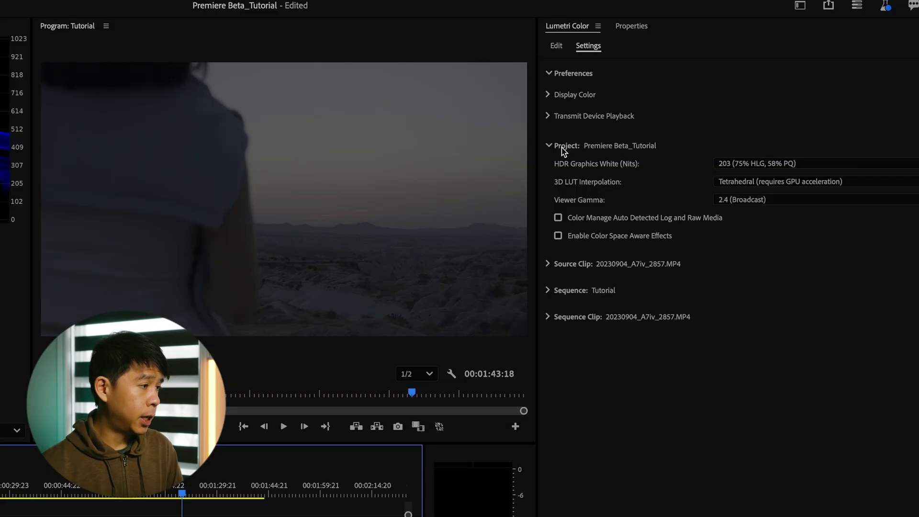
click(625, 101)
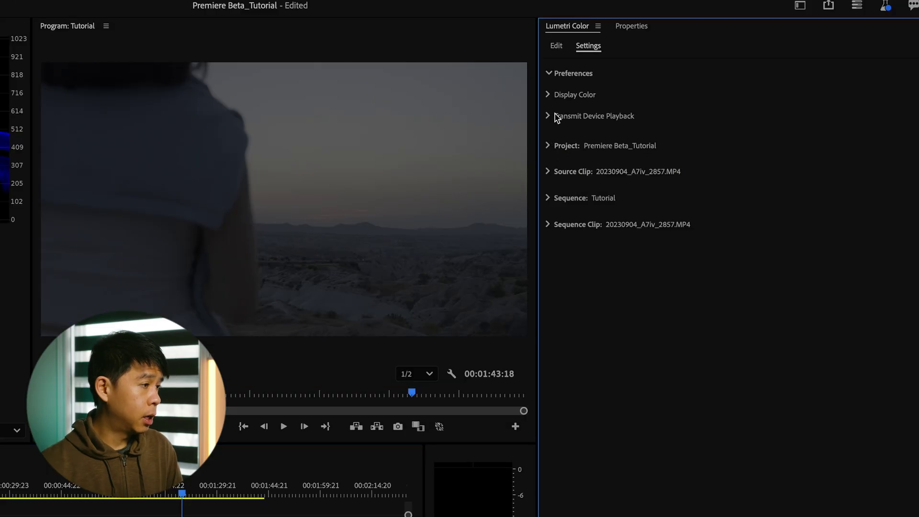
click(576, 173)
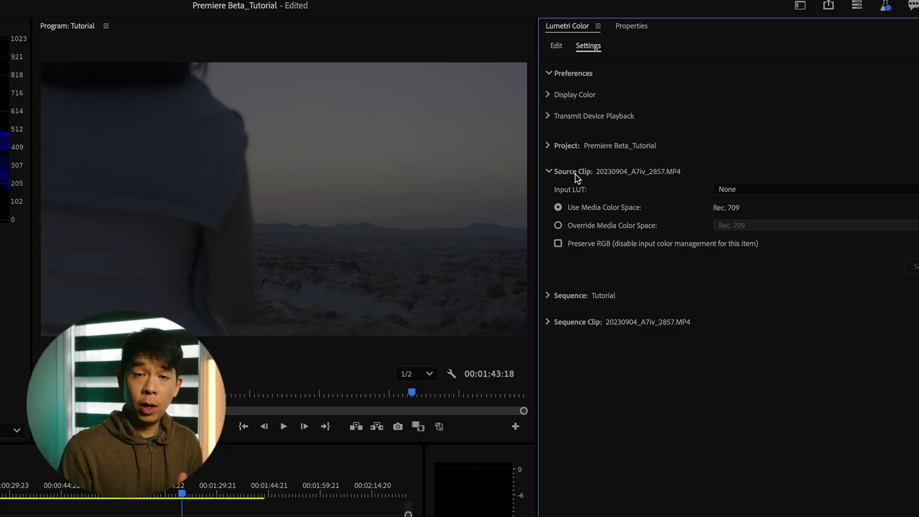
click(778, 195)
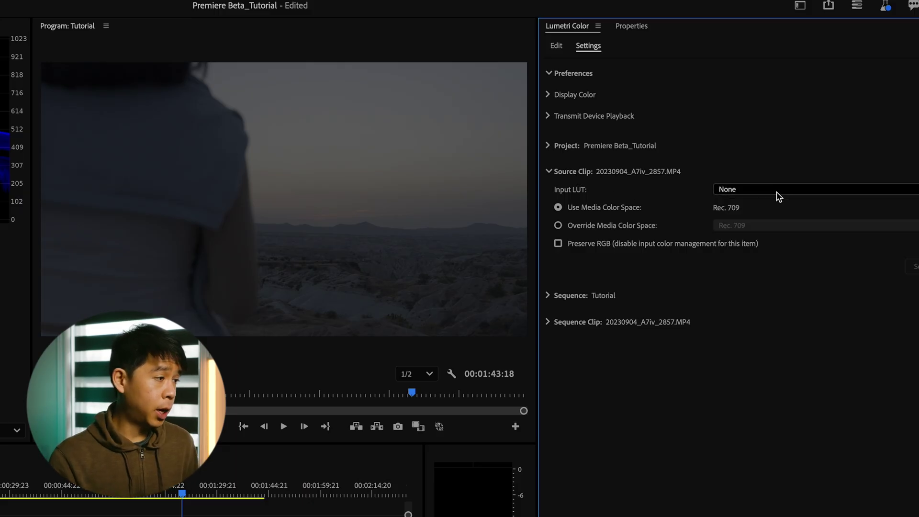
Re-enable auto-detected log color management, keep Input LUT at None, and override the media color space.
click(567, 145)
click(597, 222)
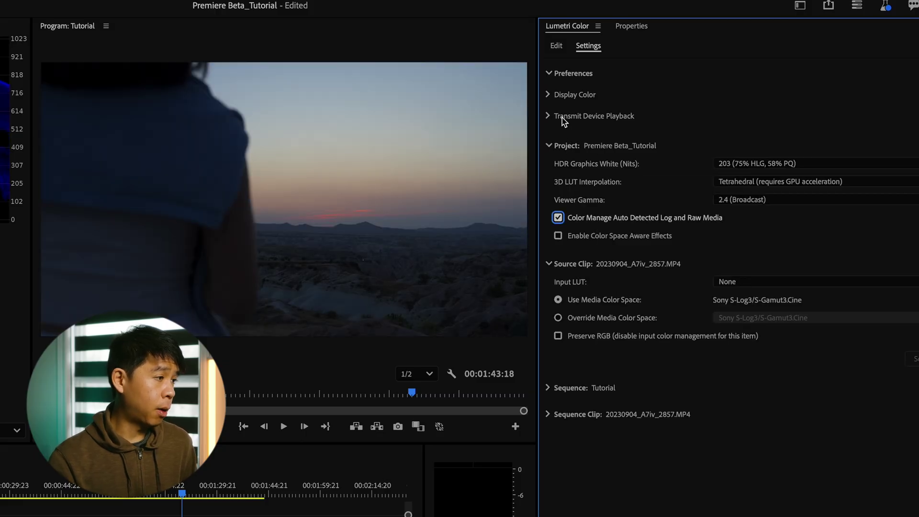
click(564, 146)
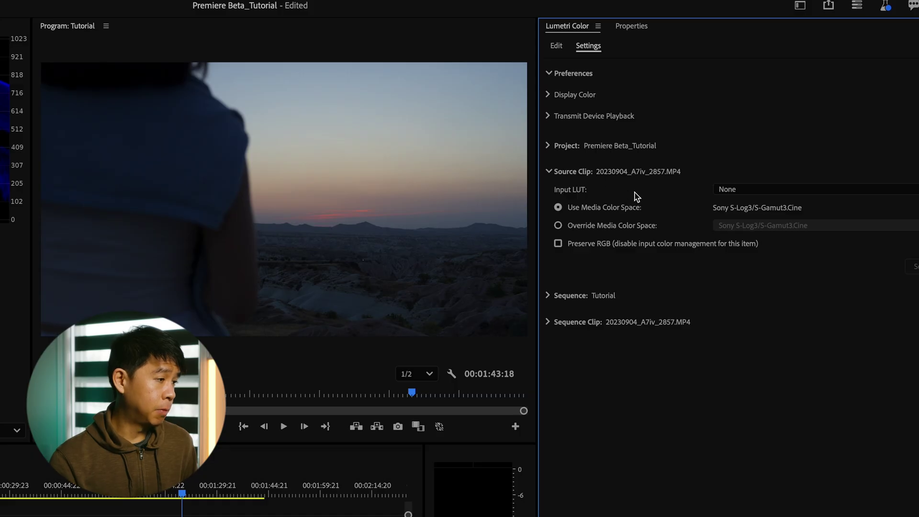
click(775, 190)
click(660, 191)
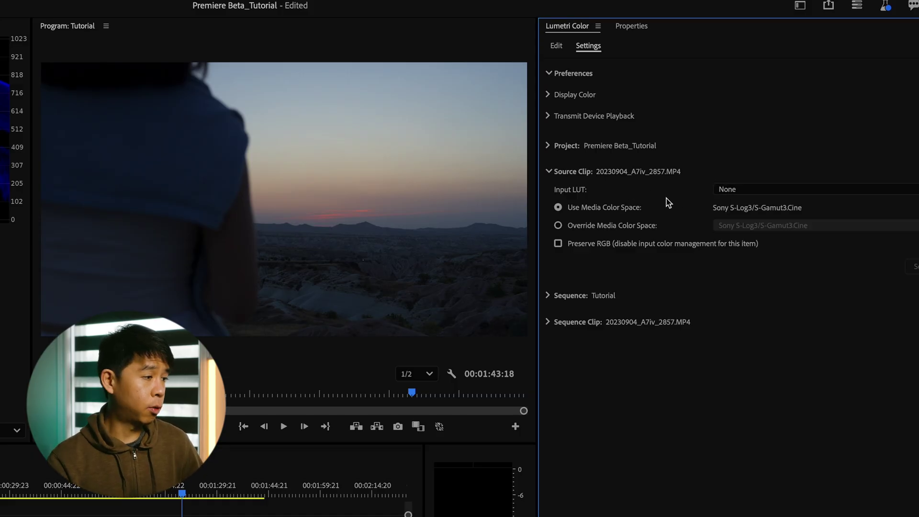
click(616, 229)
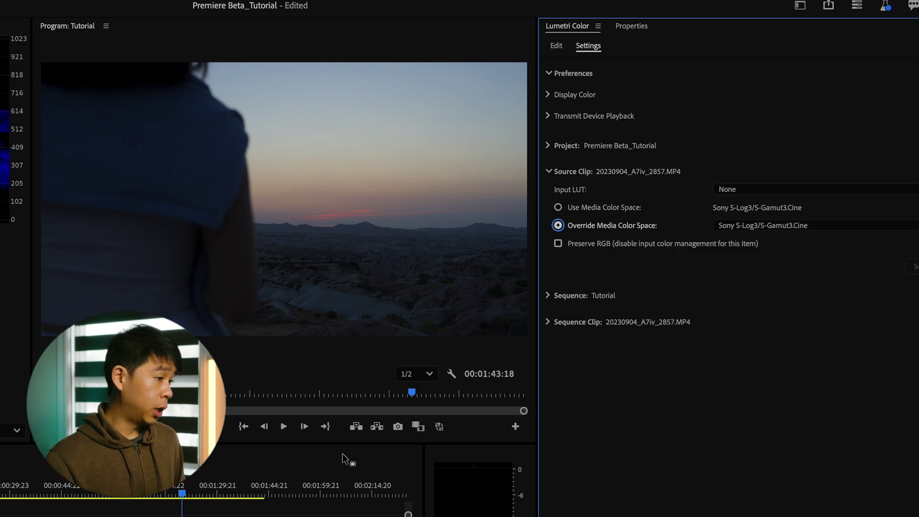
click(624, 230)
click(765, 225)
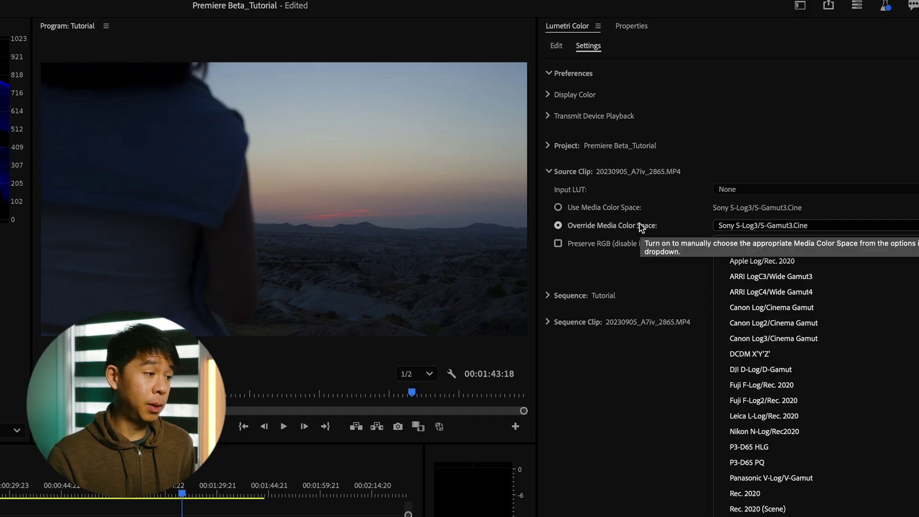
click(579, 209)
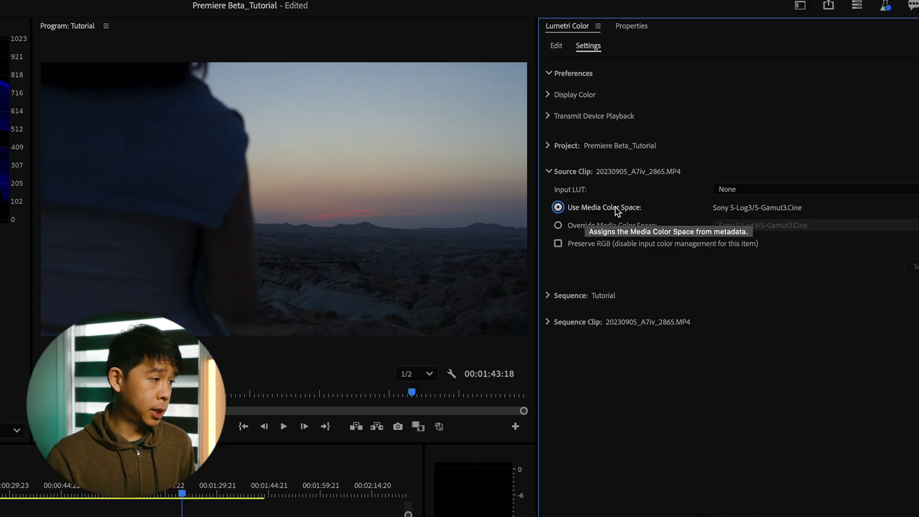
click(588, 244)
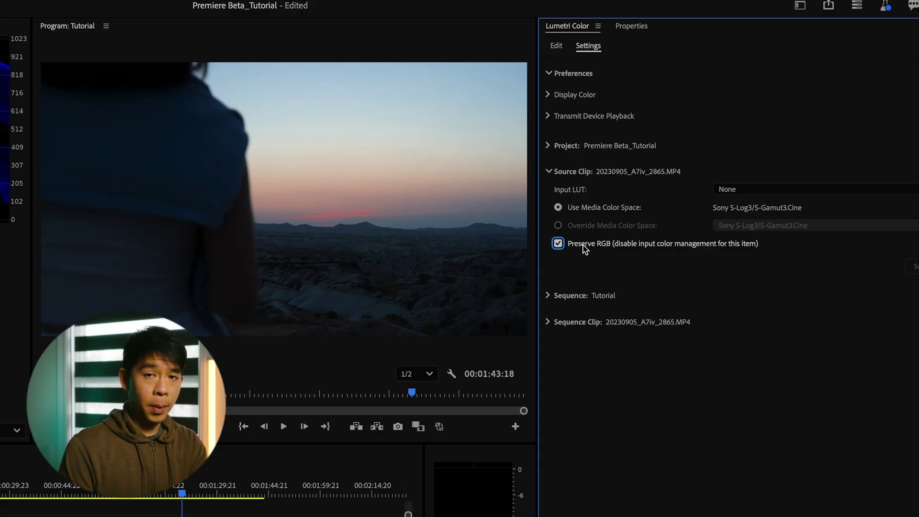
Turn Preserve RGB off, collapse Source Clip, and expand the Tutorial sequence color settings.
click(558, 244)
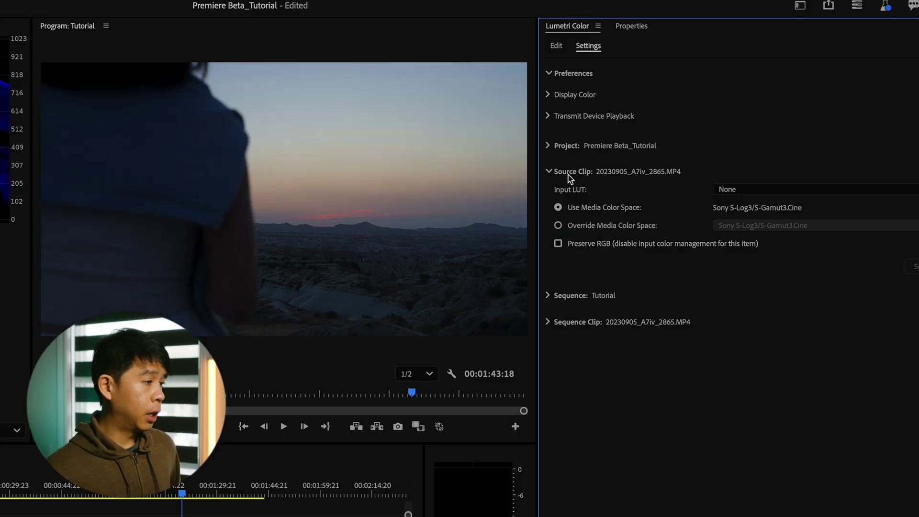
click(551, 171)
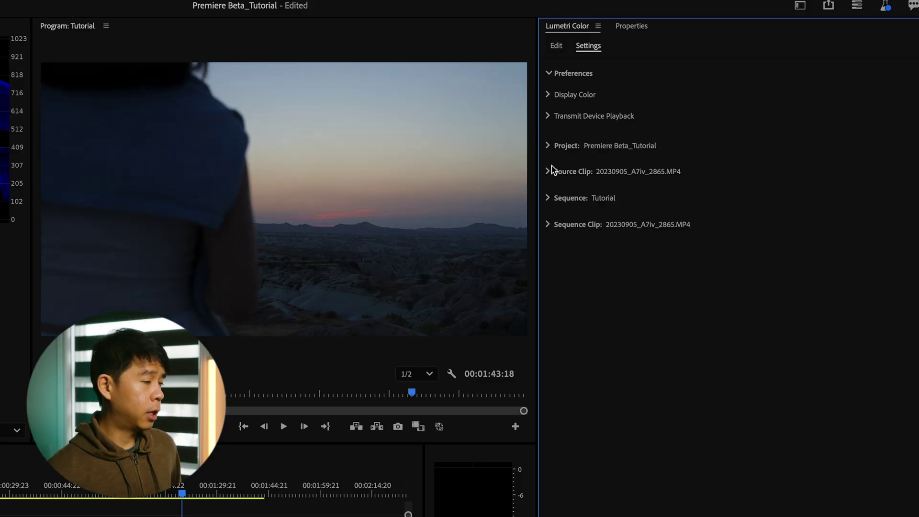
click(563, 199)
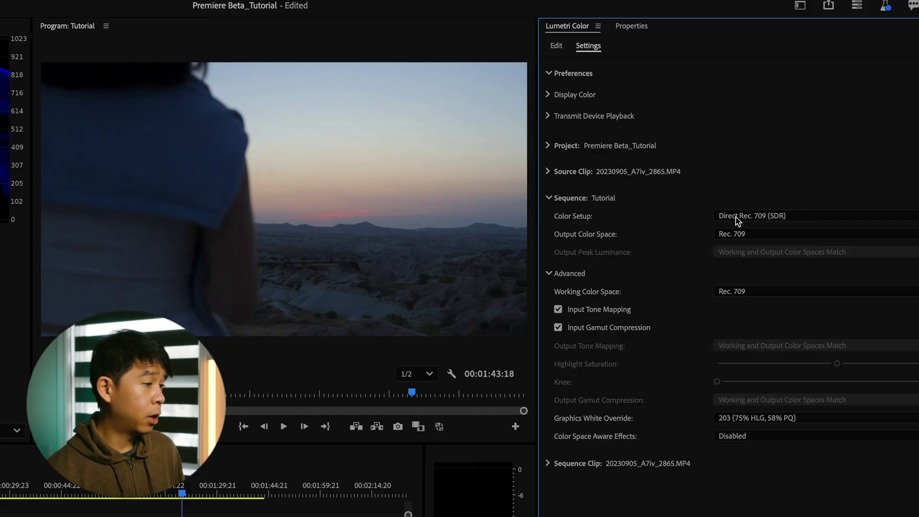
Review the Color Setup choices, keeping Direct Rec. 709 (SDR) for now.
click(740, 218)
click(634, 221)
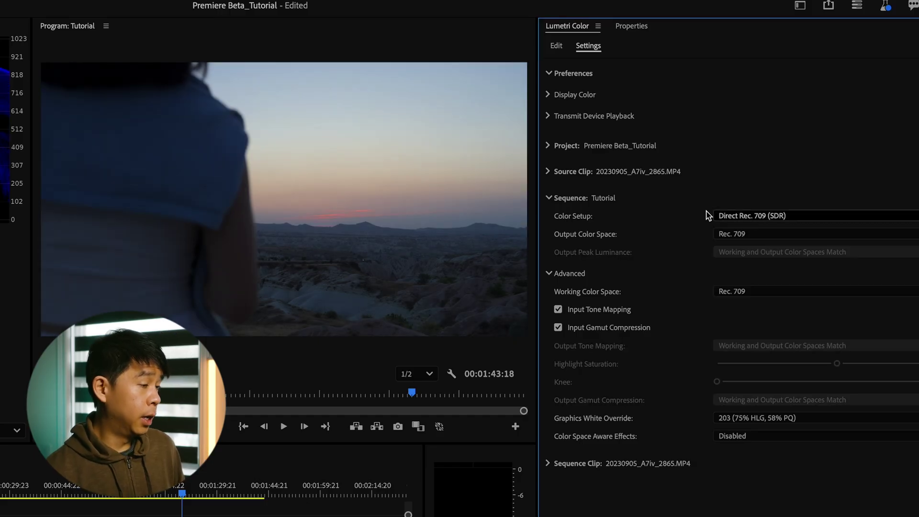
click(768, 220)
click(795, 237)
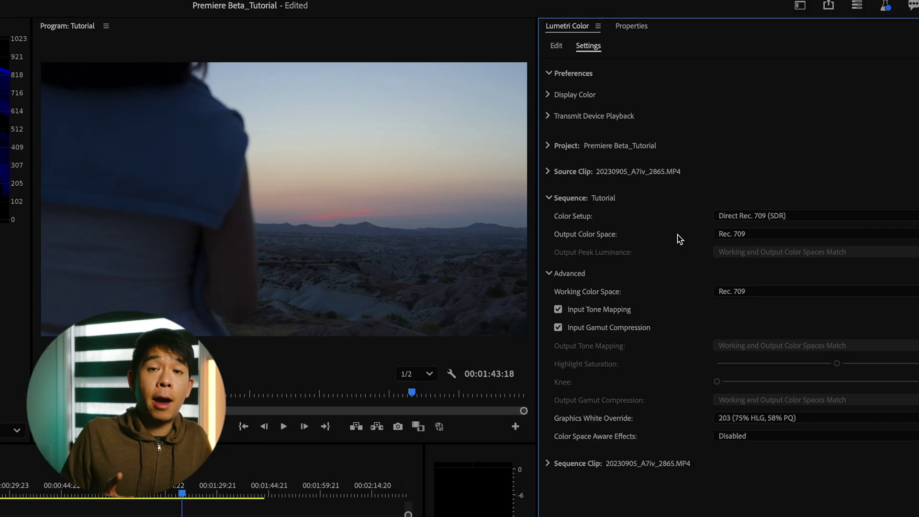
click(747, 216)
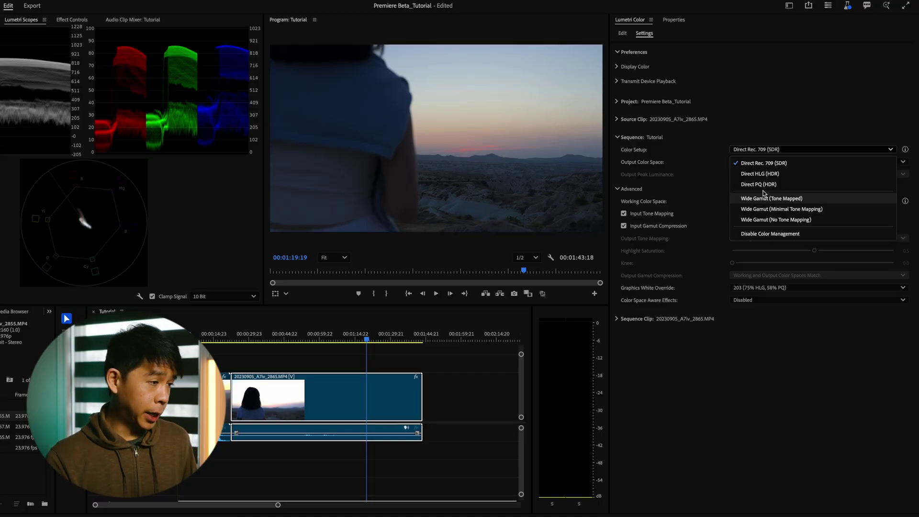
Set Color Setup to Wide Gamut (Tone Mapped) and check the Advanced ACEScct working space.
click(764, 197)
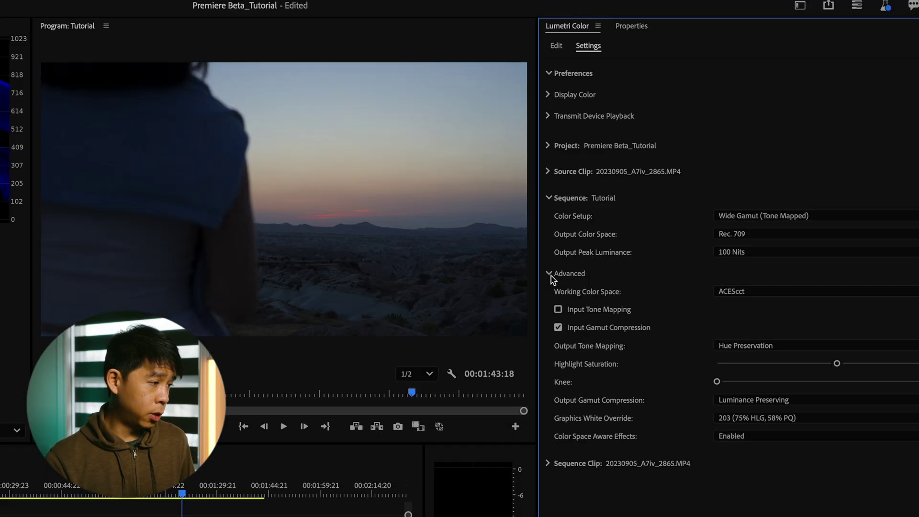
click(550, 275)
click(550, 275)
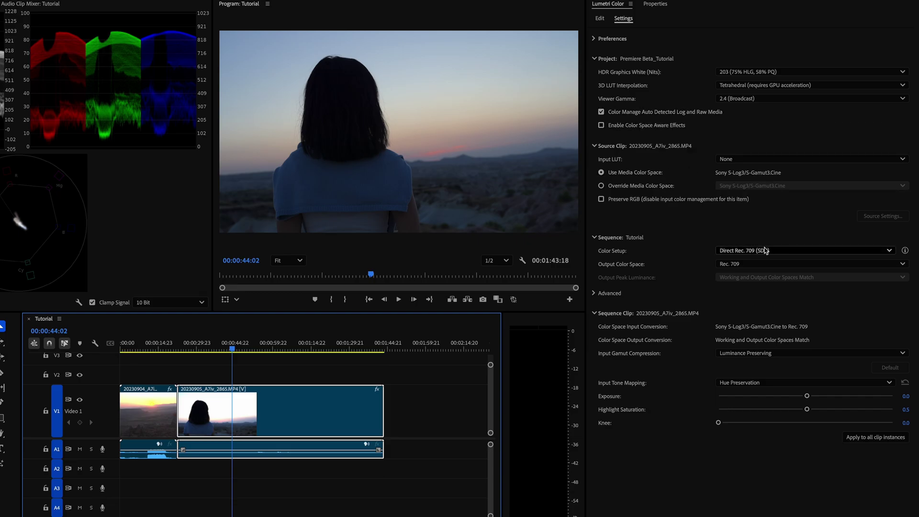
In the Edit tab, try Exposure values 0.5, 0.8 and 2.0, then reset Exposure to 0.0.
click(800, 251)
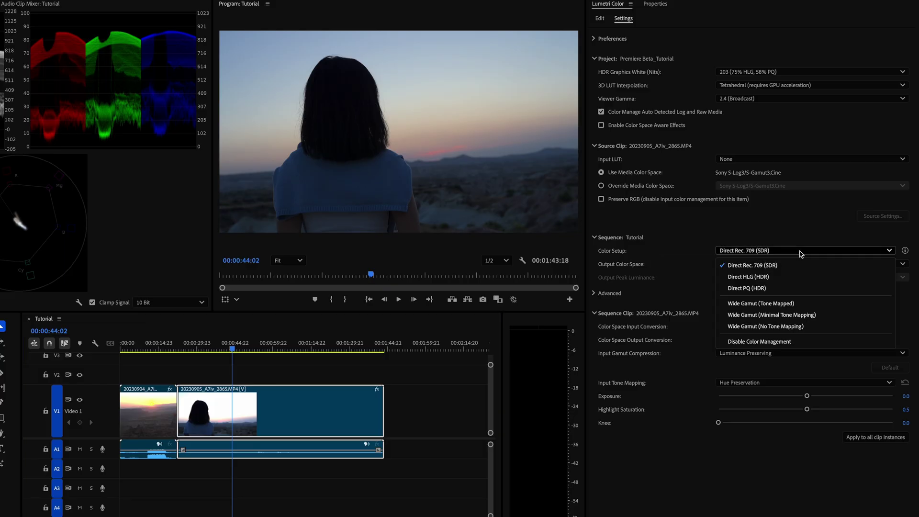
click(800, 251)
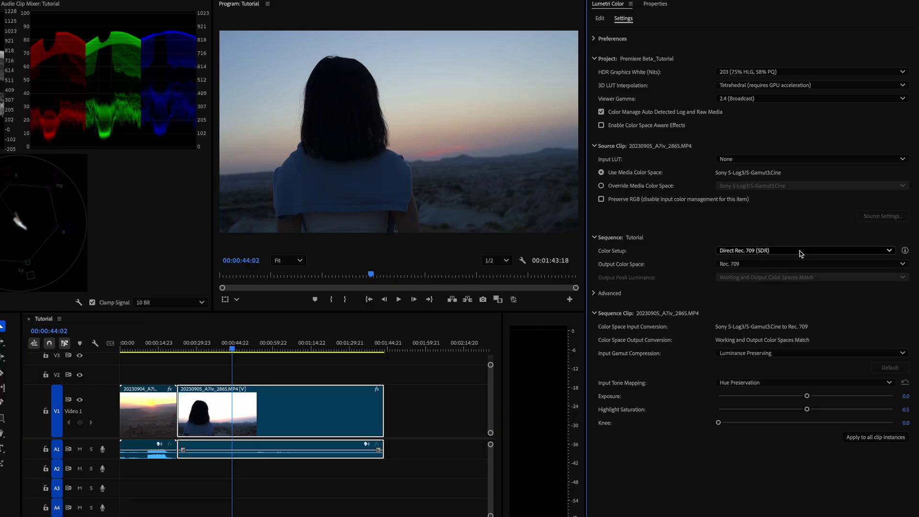
click(599, 19)
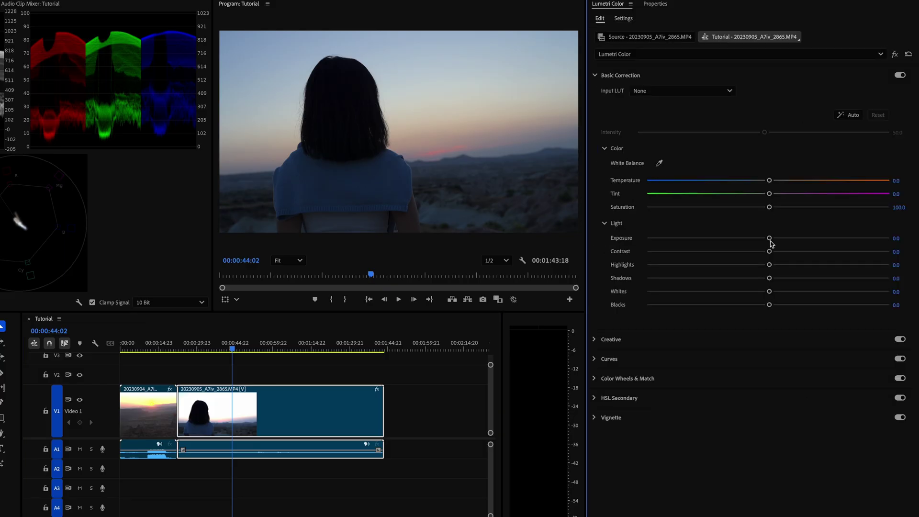
drag(770, 242, 779, 239)
click(786, 238)
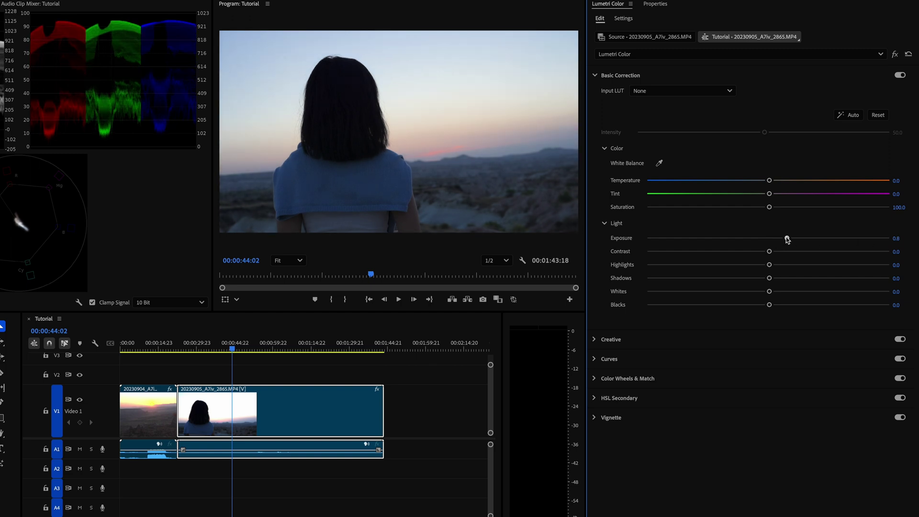
click(912, 239)
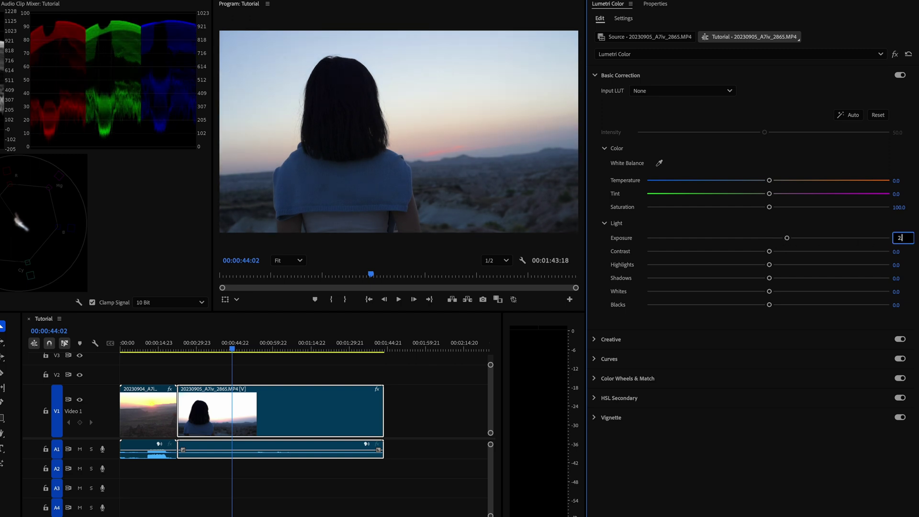
key(Return)
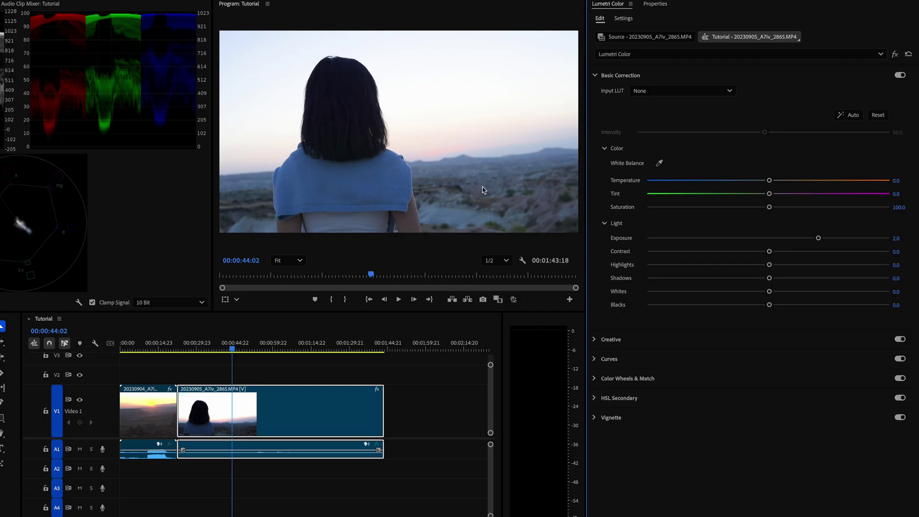
double_click(818, 238)
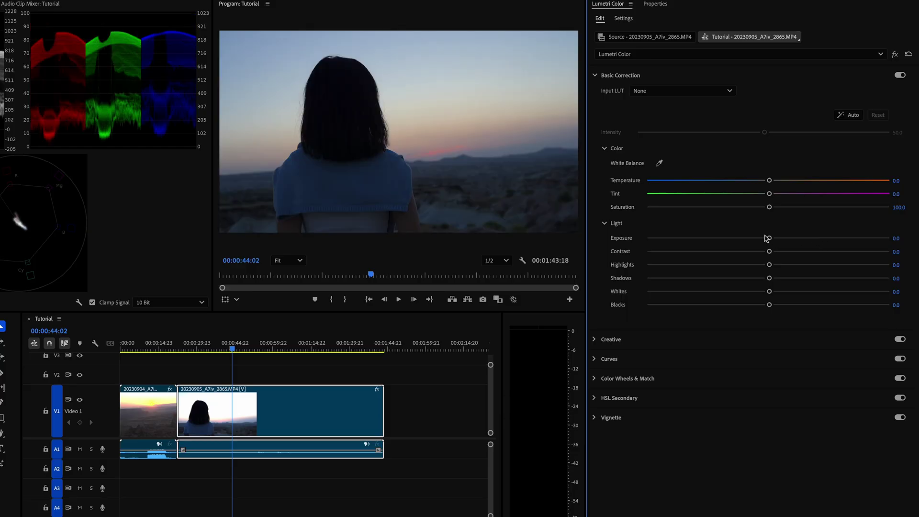
Back in Settings, set the sequence Color Setup to Wide Gamut (Tone Mapped).
click(624, 20)
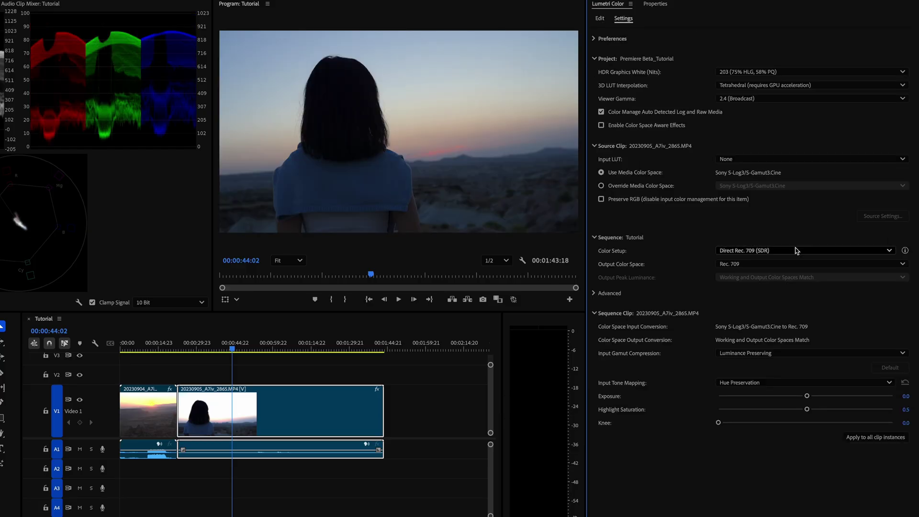
click(750, 252)
click(749, 252)
click(747, 252)
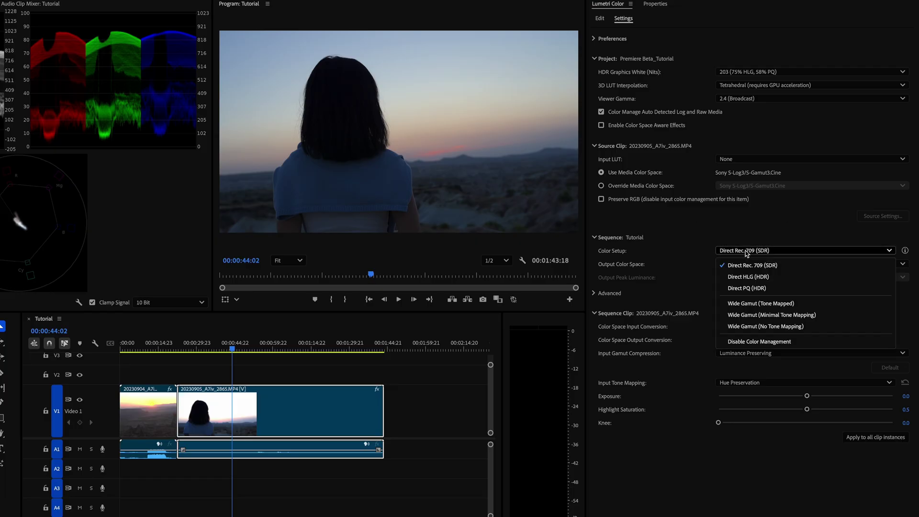
click(763, 304)
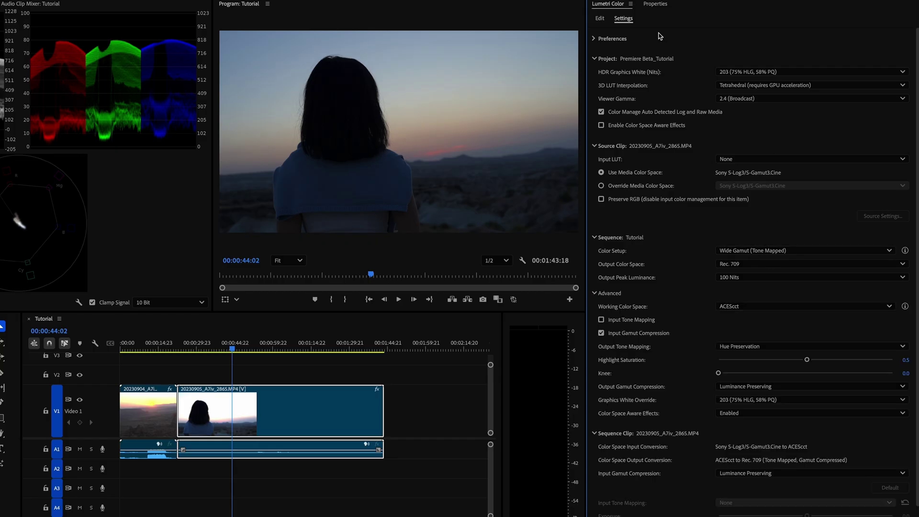
In the Edit tab's Basic Correction, set the clip's Exposure to 2.0.
click(600, 19)
drag(769, 238, 780, 238)
click(897, 238)
text(2.0)
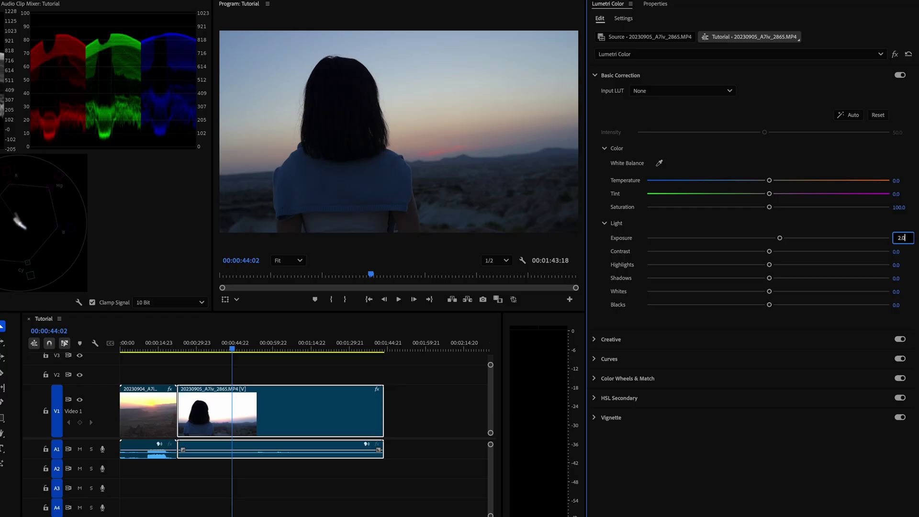
key(Return)
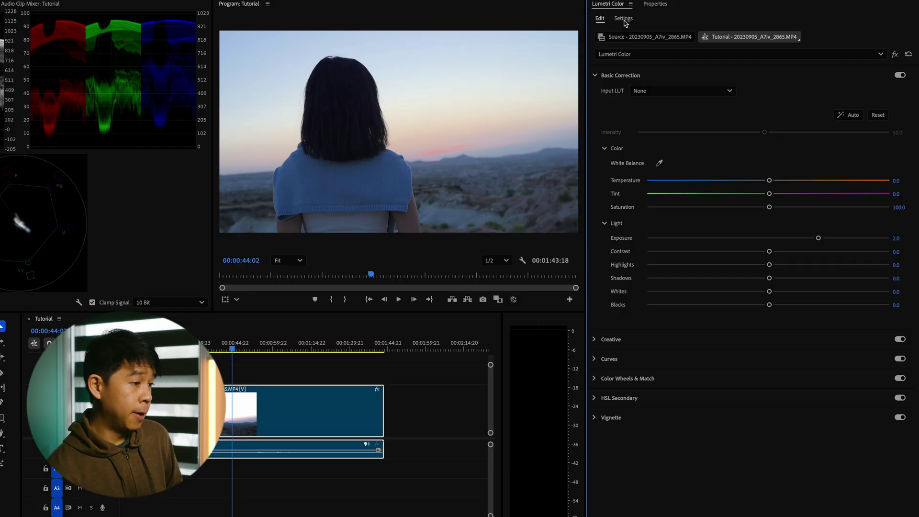
Return to the Lumetri color management settings, where Color Setup remains Wide Gamut (Tone Mapped).
click(623, 18)
Compare the sequence's Color Setup between Direct Rec. 709 (SDR) and Wide Gamut (Tone Mapped).
click(790, 249)
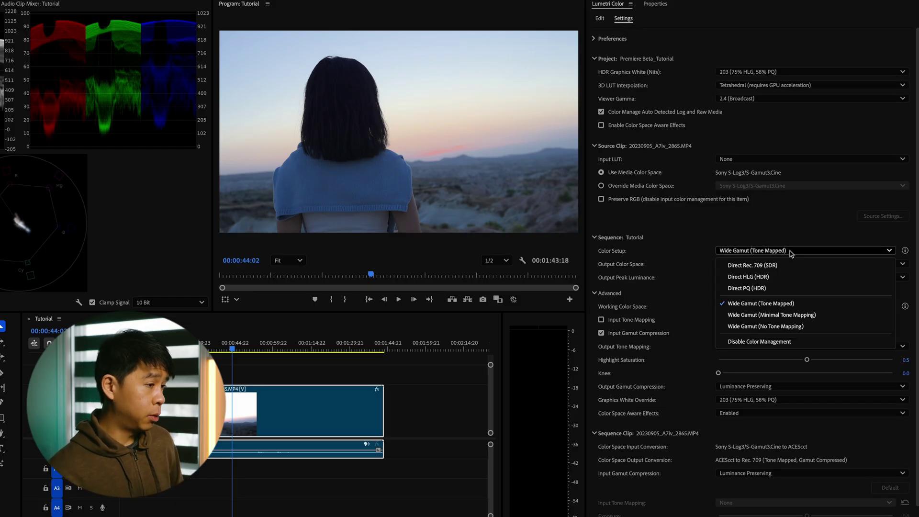
click(742, 266)
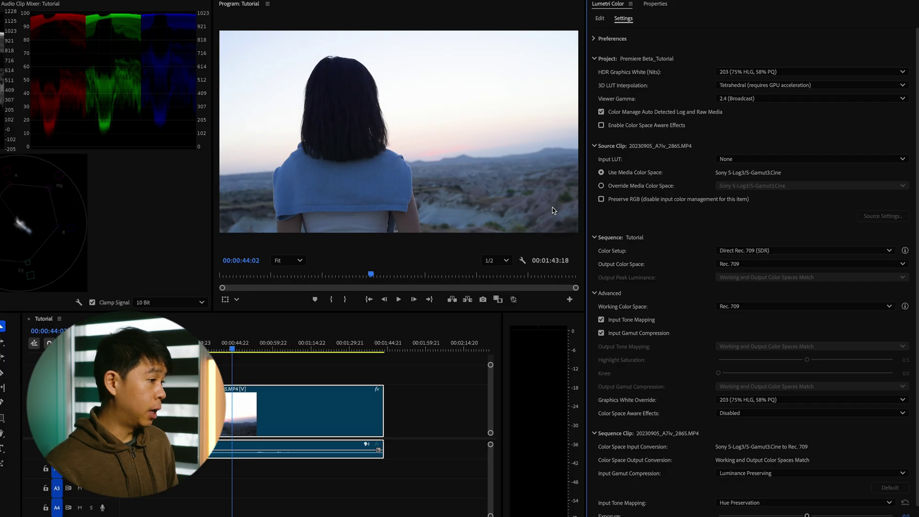
click(751, 251)
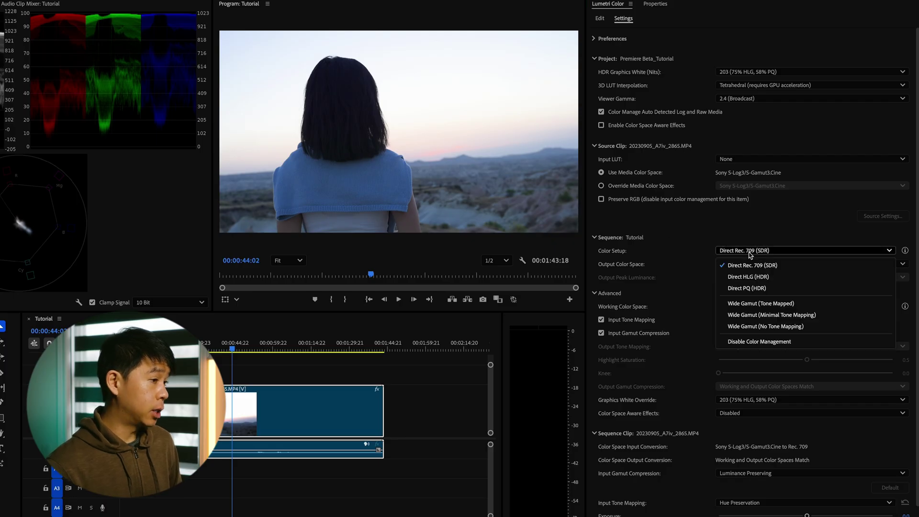
click(776, 303)
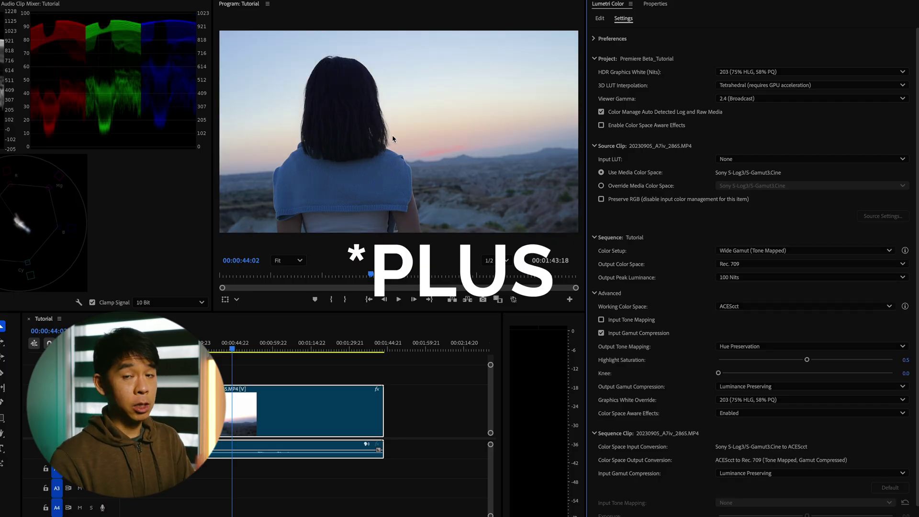
click(730, 251)
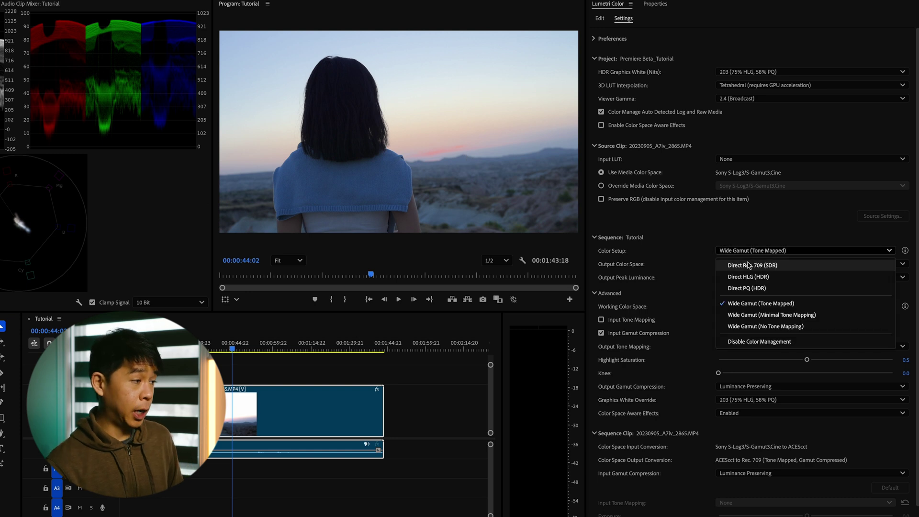
click(750, 266)
click(740, 251)
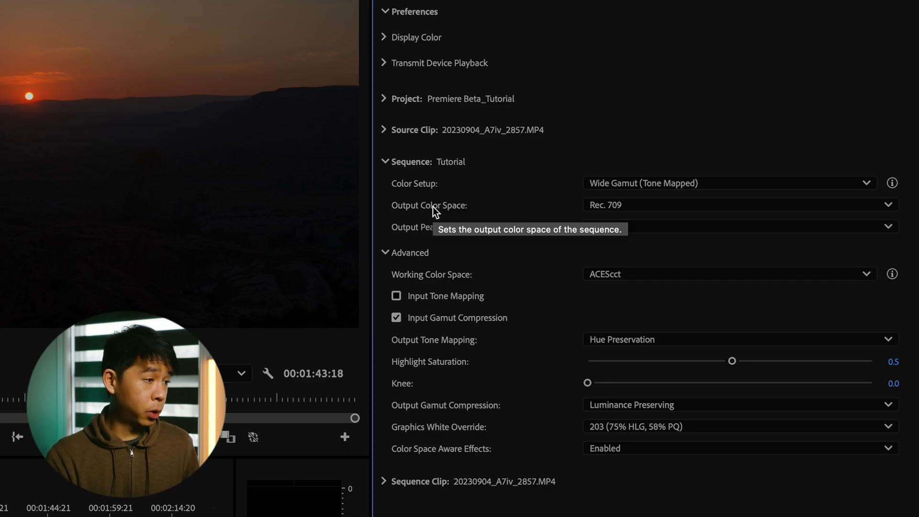
click(620, 205)
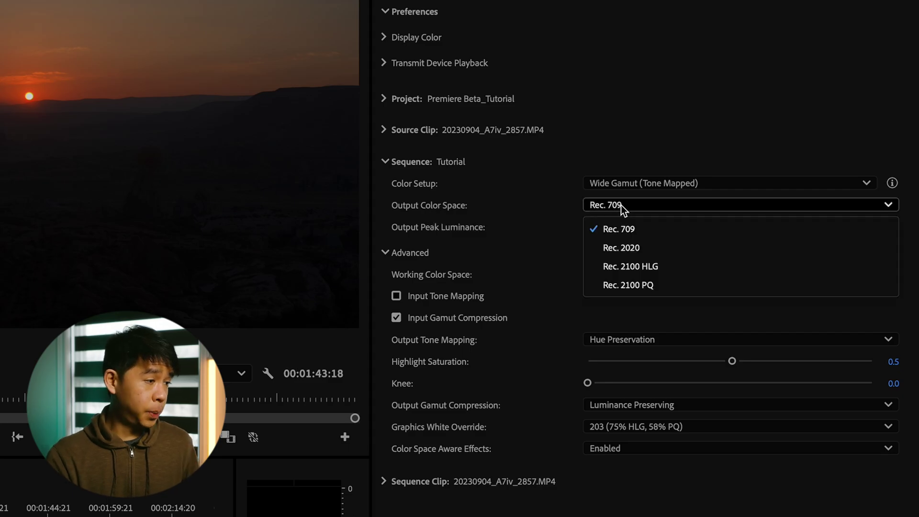
click(454, 208)
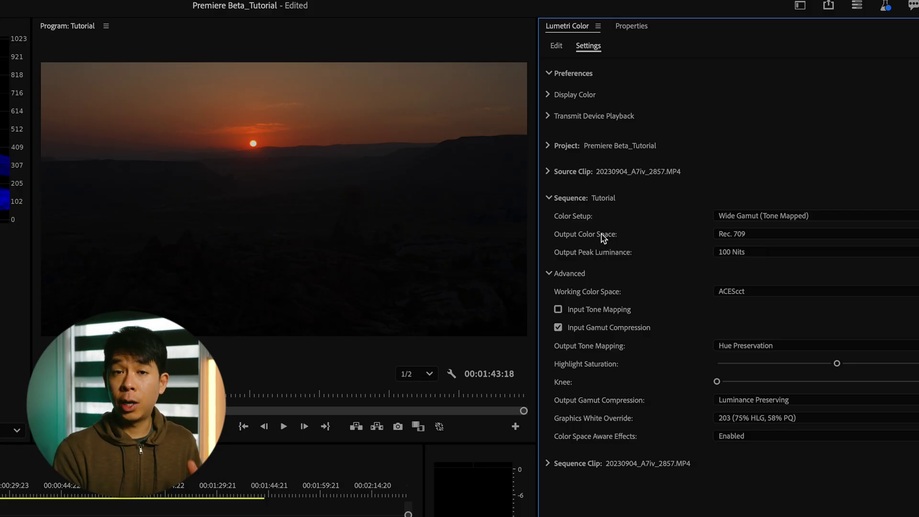
click(769, 236)
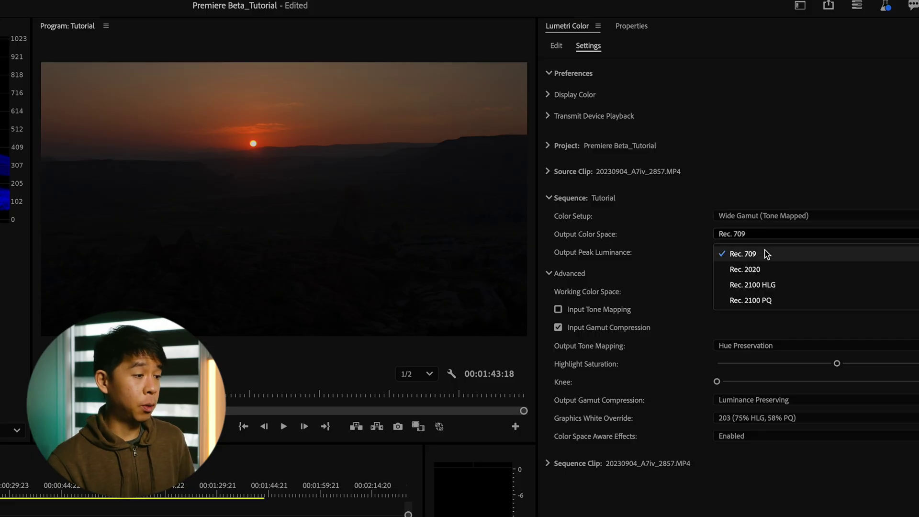
click(665, 235)
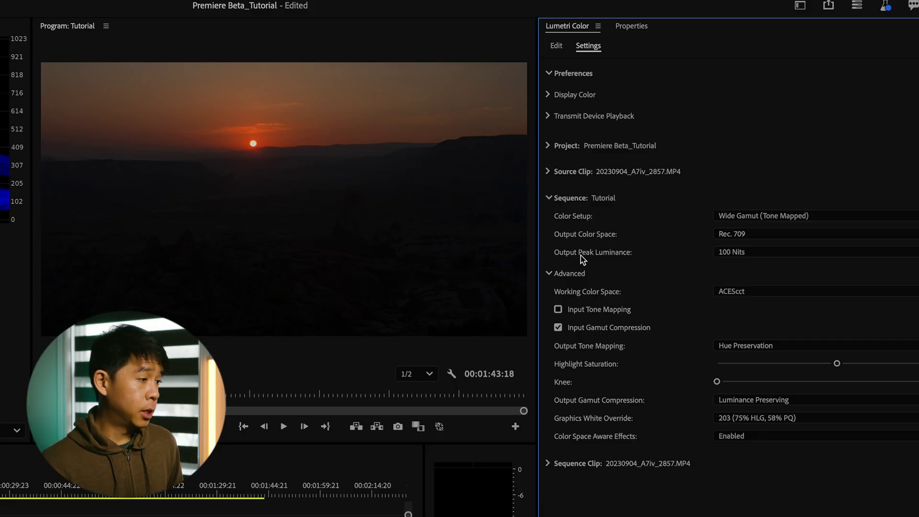
click(747, 253)
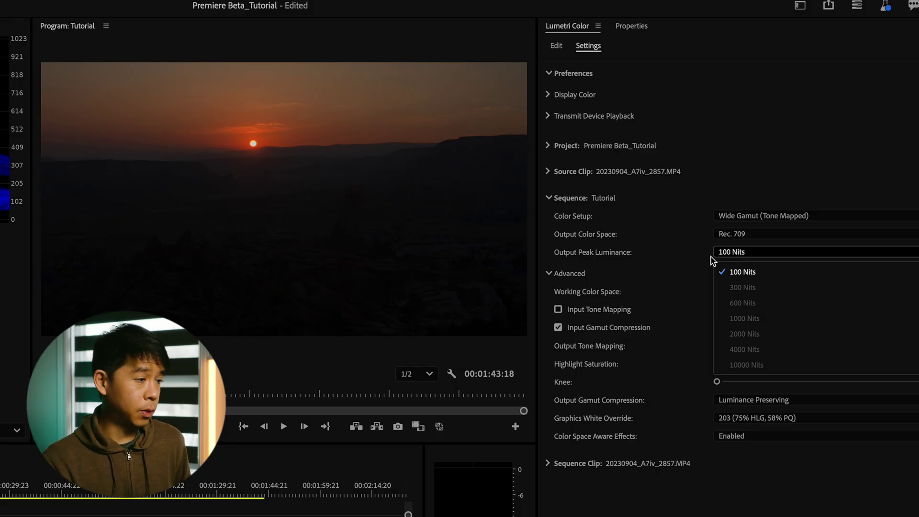
click(664, 267)
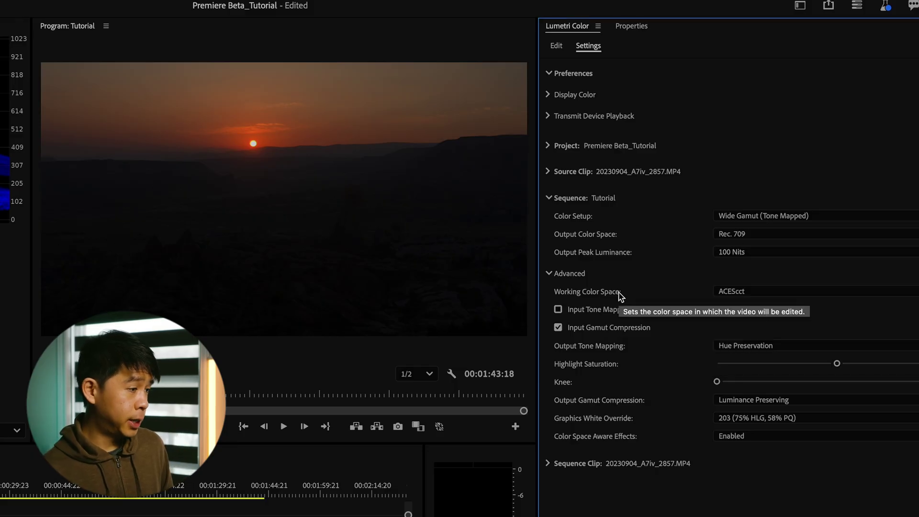
click(733, 291)
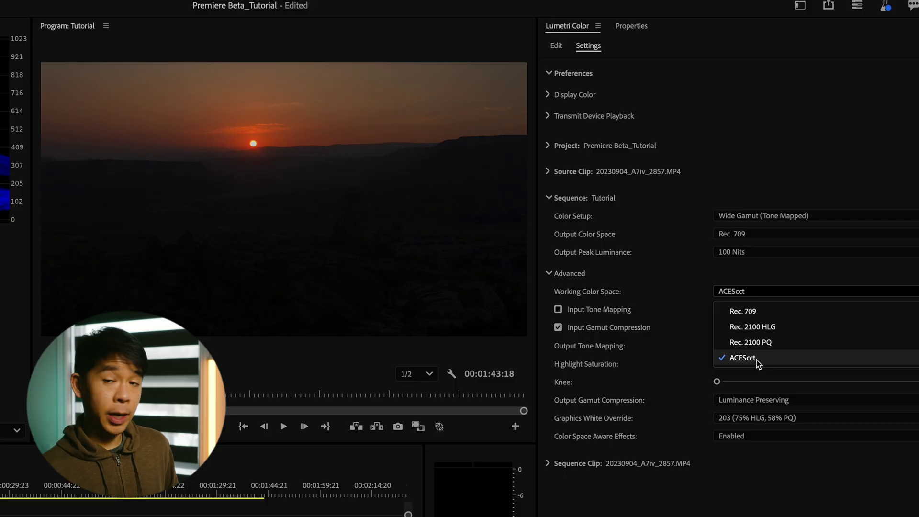
click(653, 274)
click(581, 275)
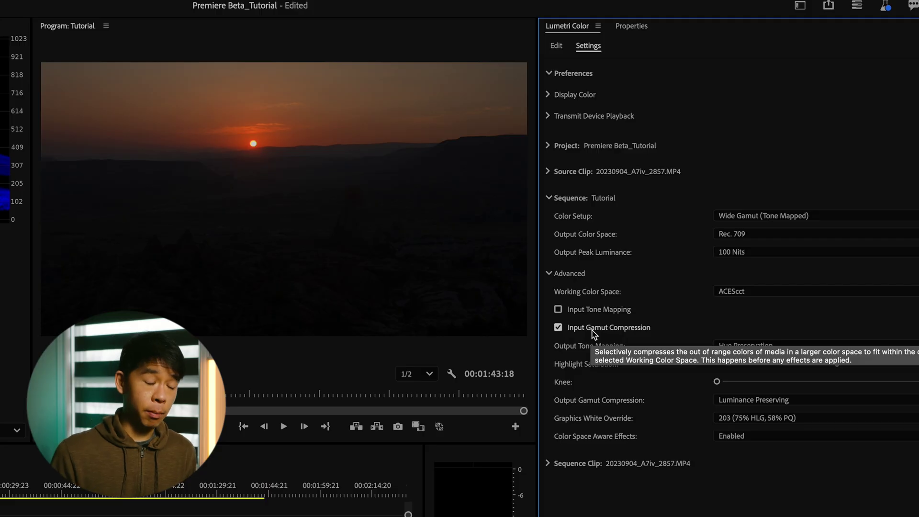
click(593, 330)
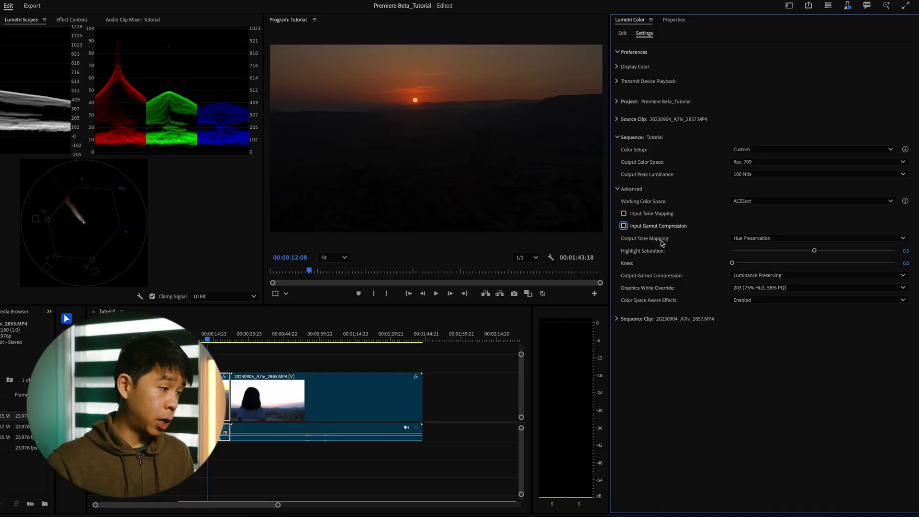
Review the Tutorial sequence's Advanced settings with Input Gamut Compression off and Color Setup at Custom.
mouse_move(653, 239)
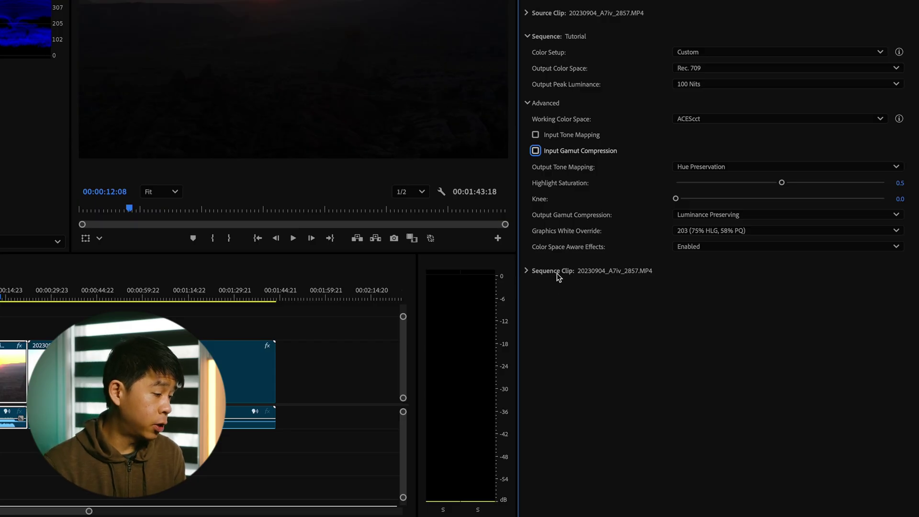
Expand Sequence Clip to show the S-Log3/S-Gamut3.Cine to ACEScct input conversion details.
click(557, 272)
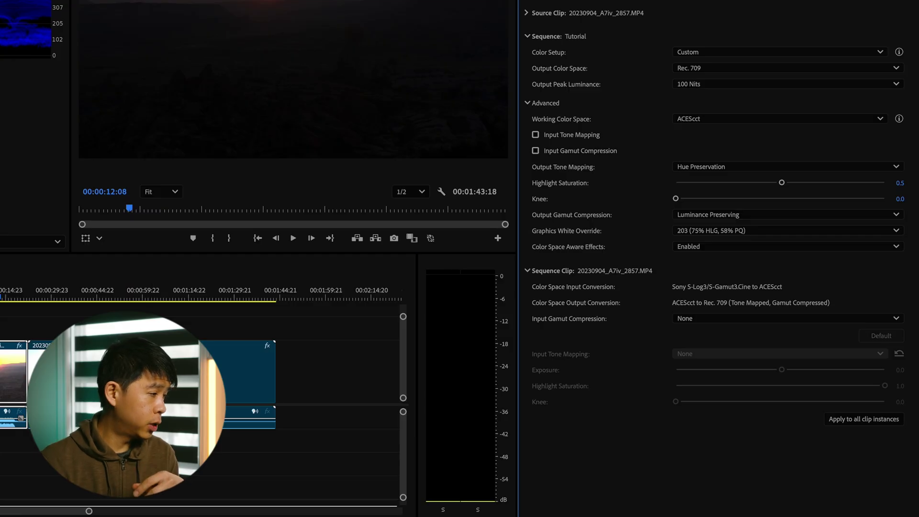
click(115, 459)
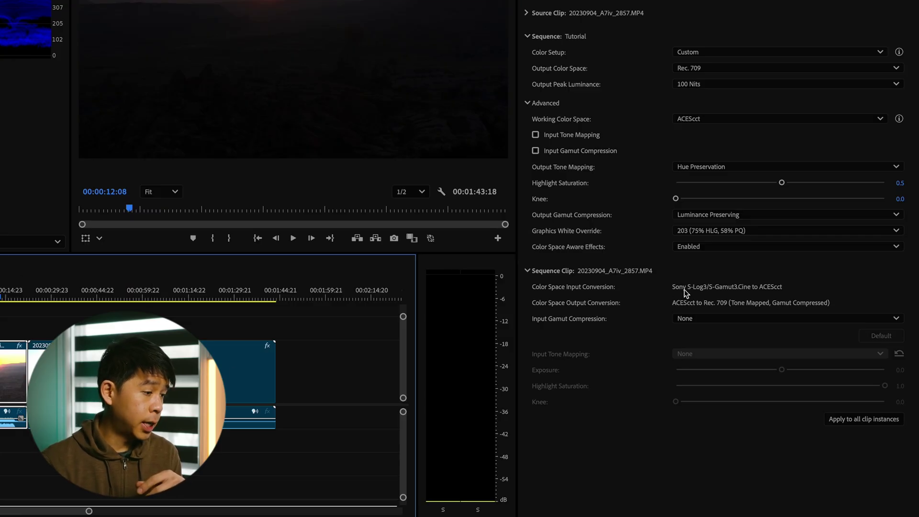
mouse_move(679, 289)
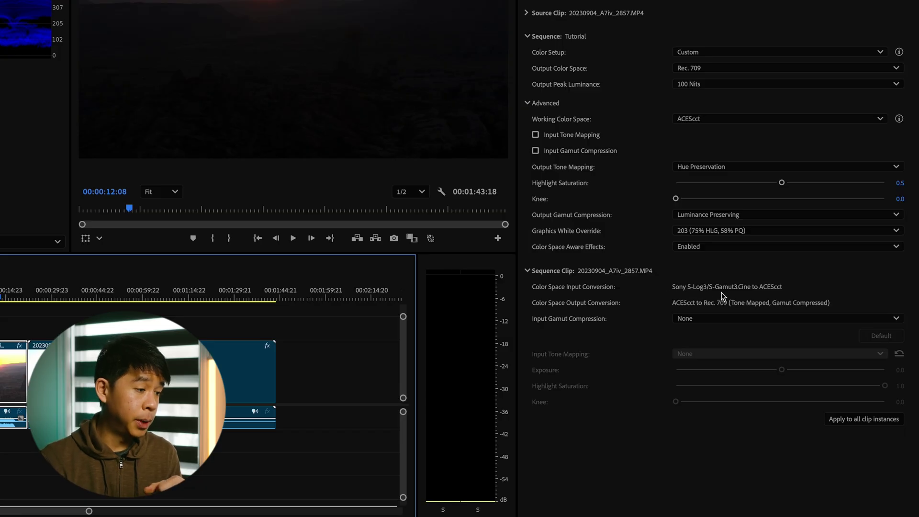
mouse_move(770, 292)
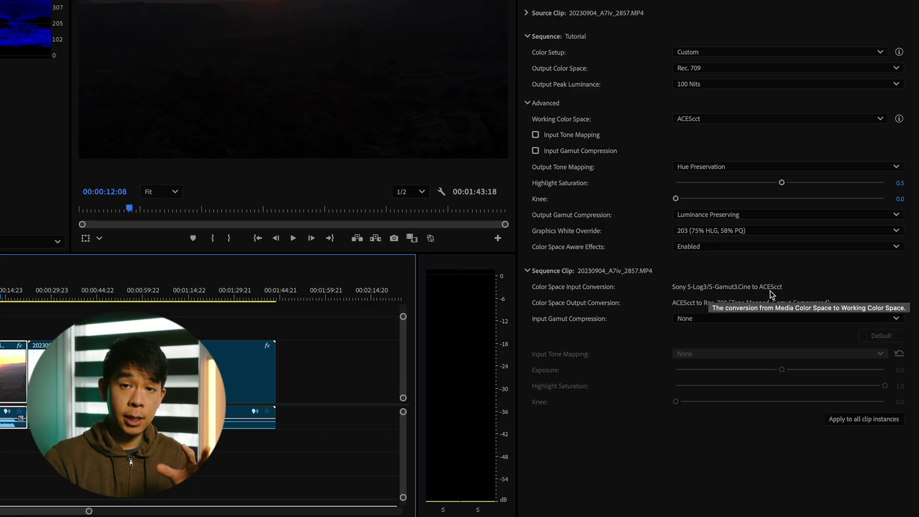